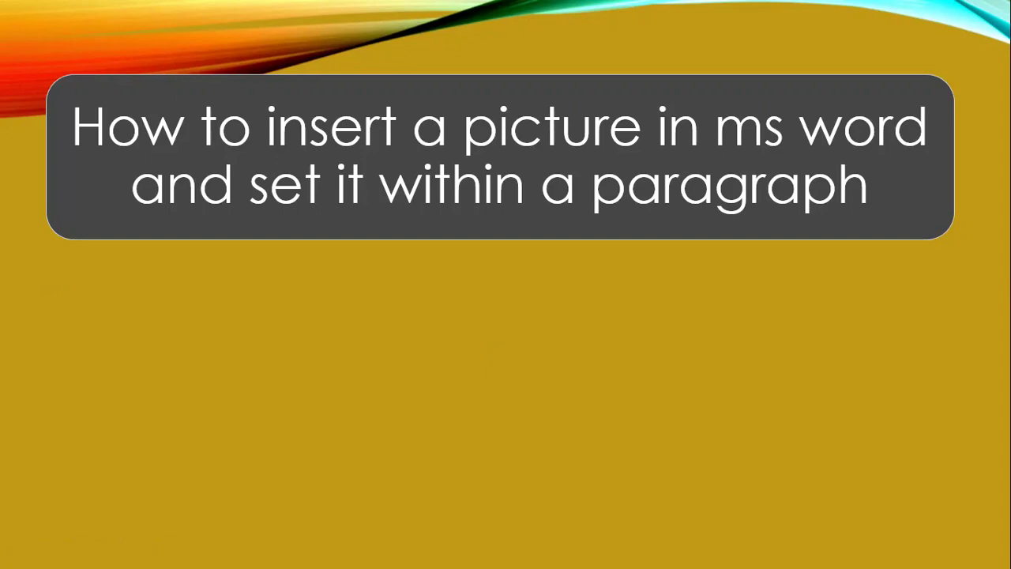
Advance past the title slide, end the PowerPoint slideshow, and minimize PowerPoint to the desktop.
left_click(473, 316)
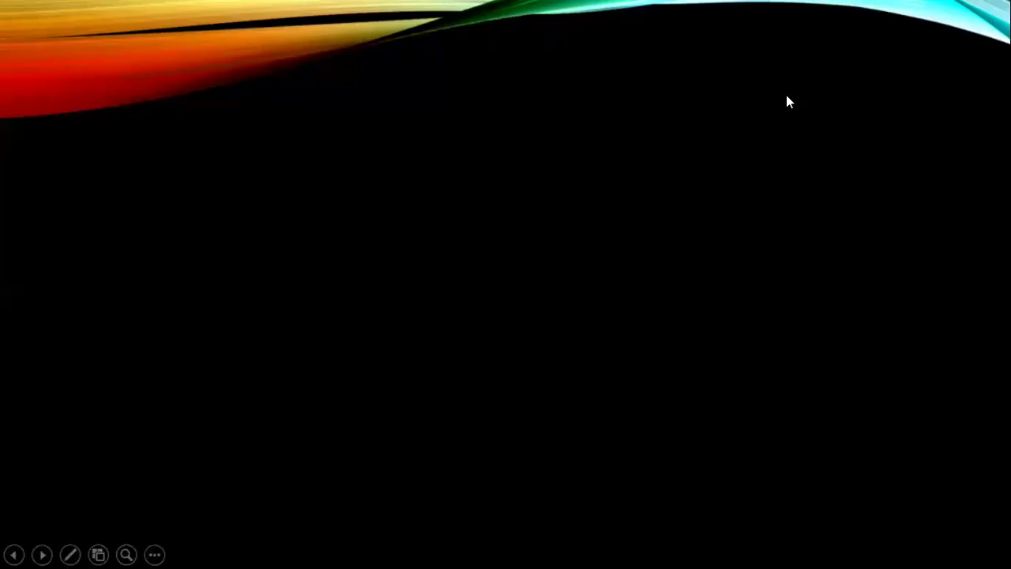
right_click(643, 396)
left_click(678, 506)
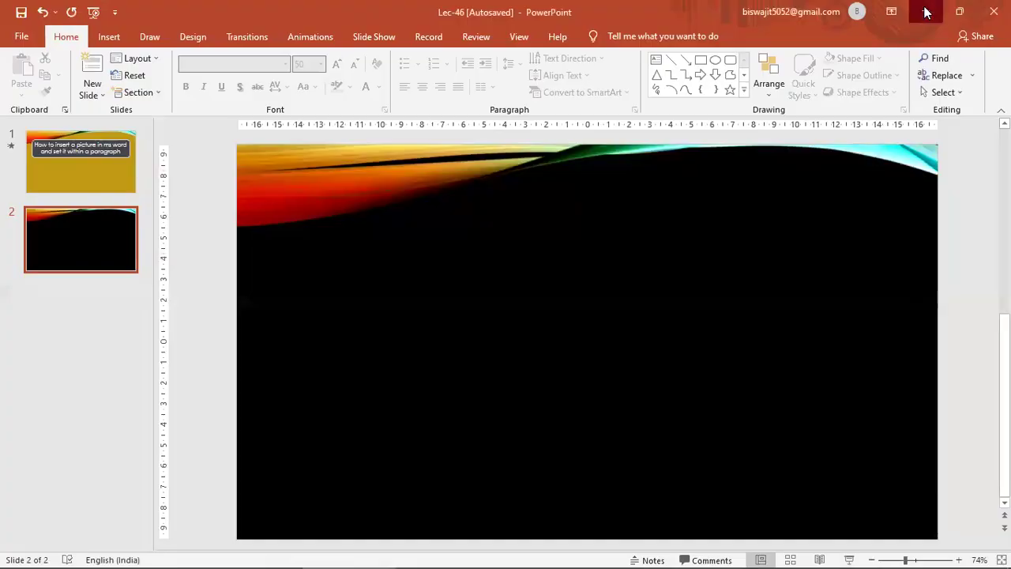
left_click(924, 9)
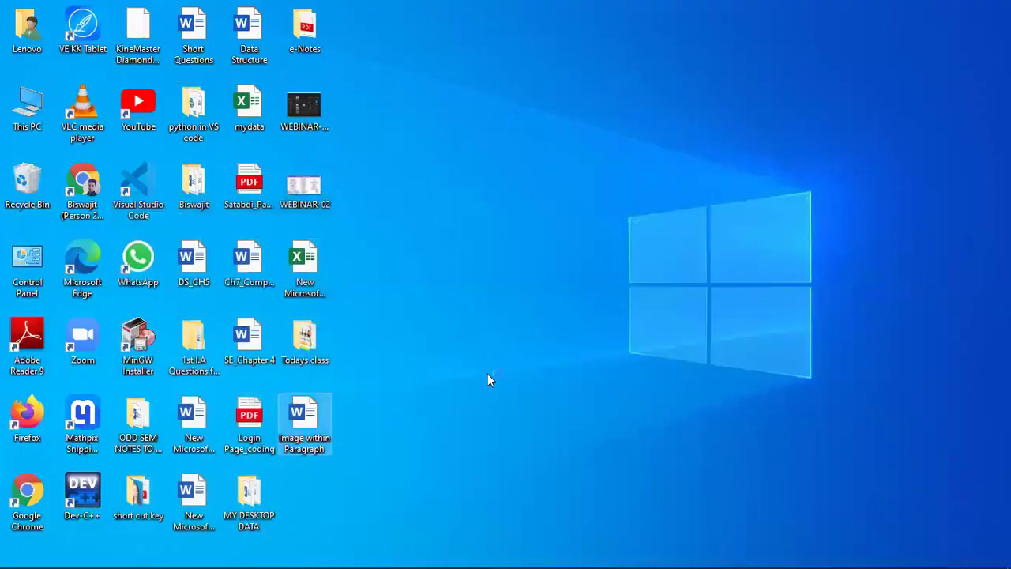
Open the 'Image within Paragraph' Word document from the desktop.
key("Return")
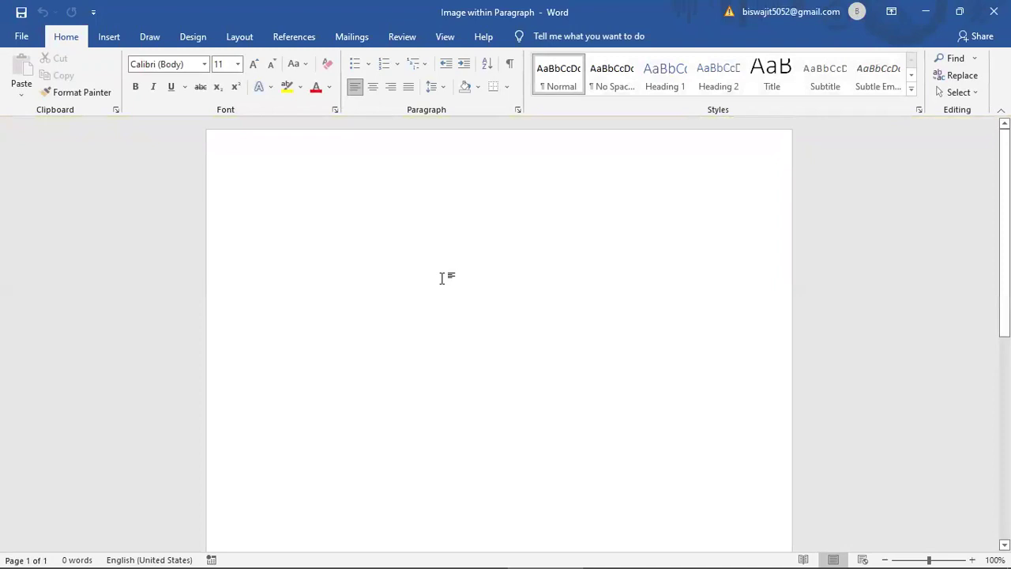
Generate five =rand() sample paragraphs, justify them, and place the cursor after the first paragraph.
type("=rand(")
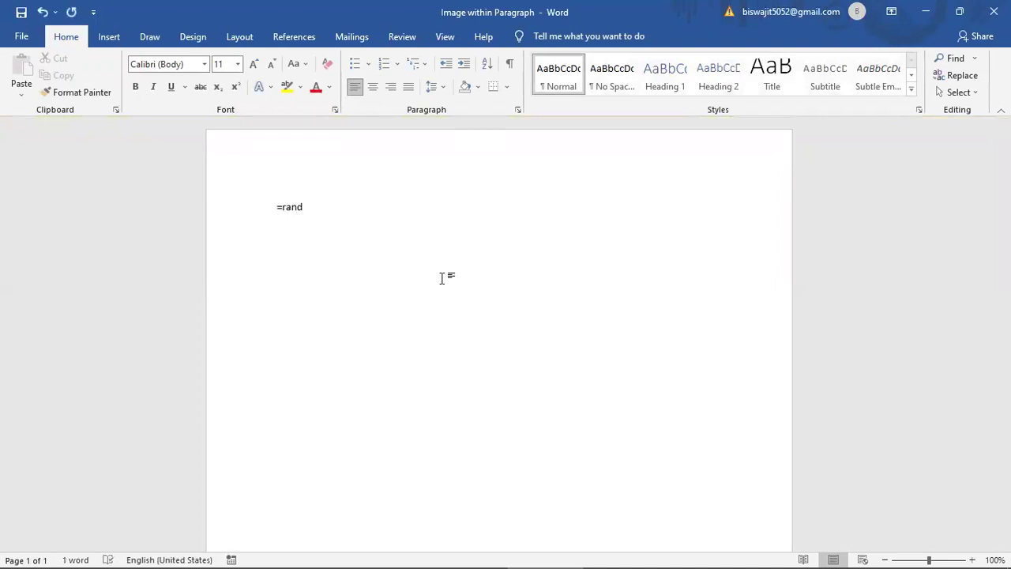
type(")")
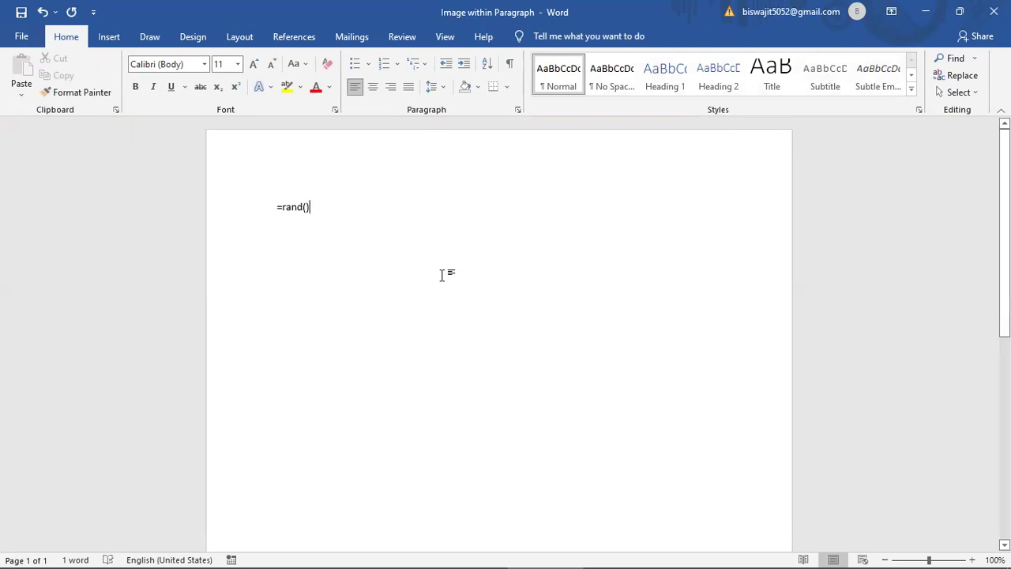
key("Return")
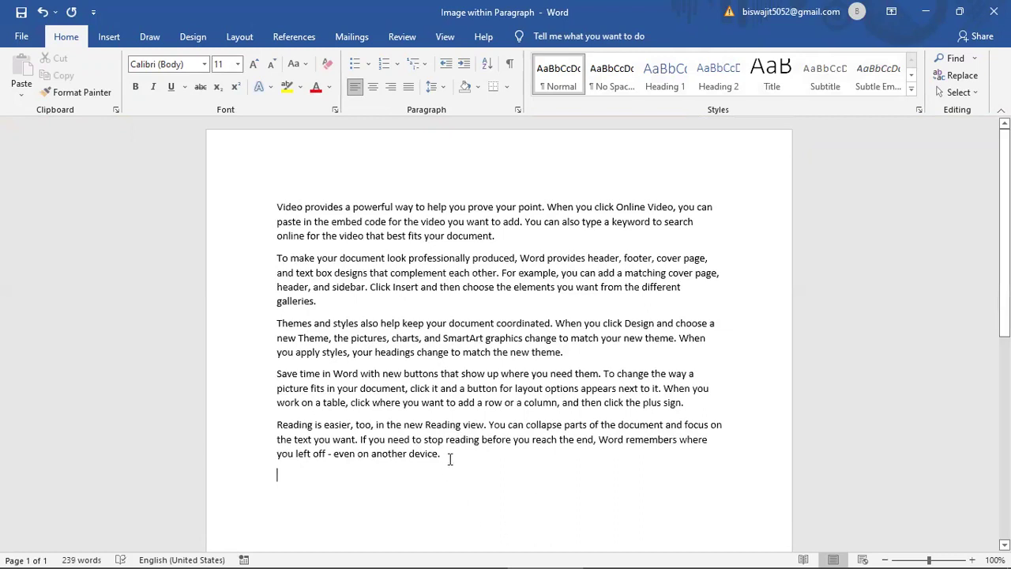
left_click_drag(447, 462, 251, 190)
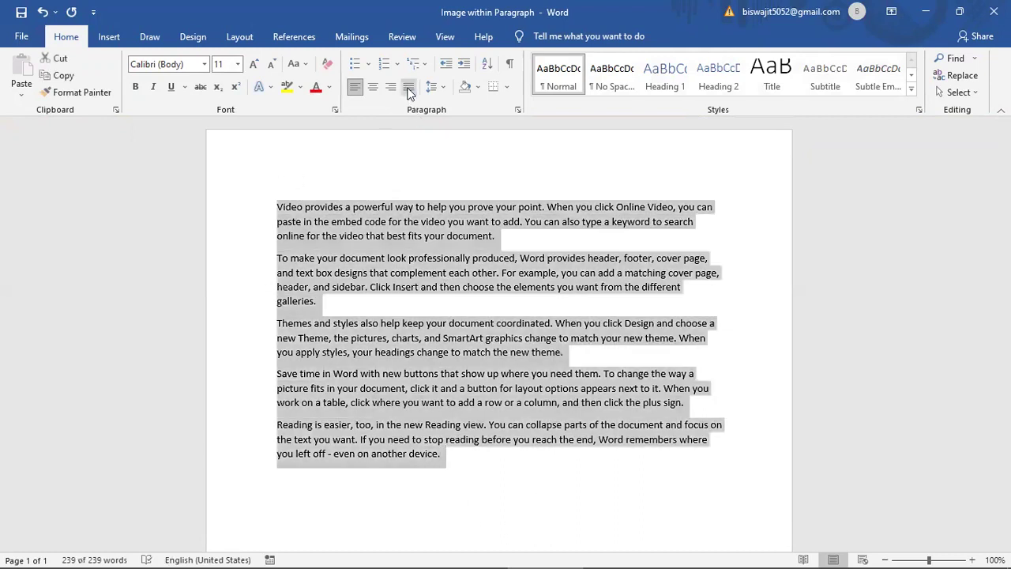
left_click(408, 86)
left_click(635, 240)
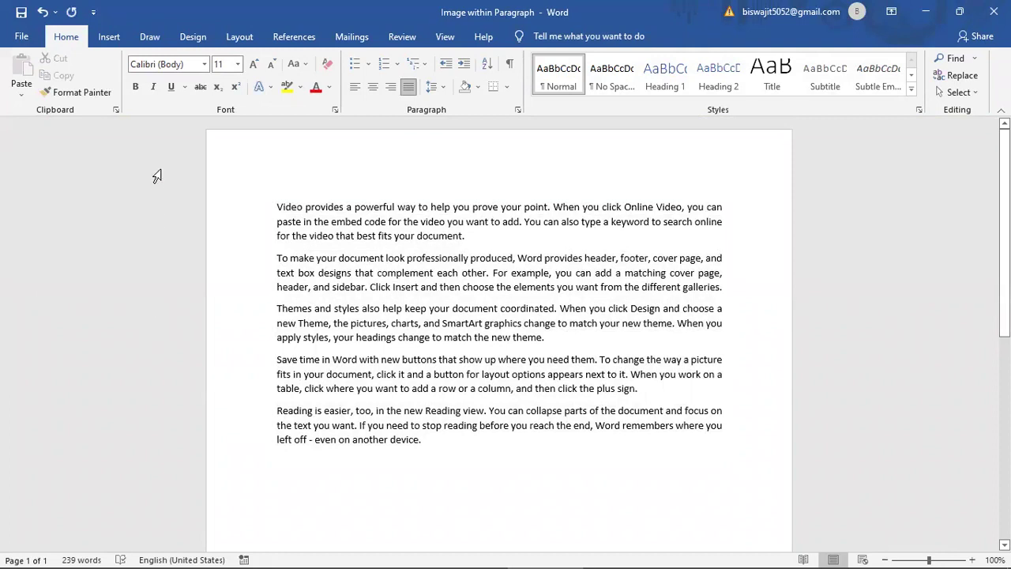
Open the Online Pictures search from Insert > Pictures and browse its categories.
left_click(118, 38)
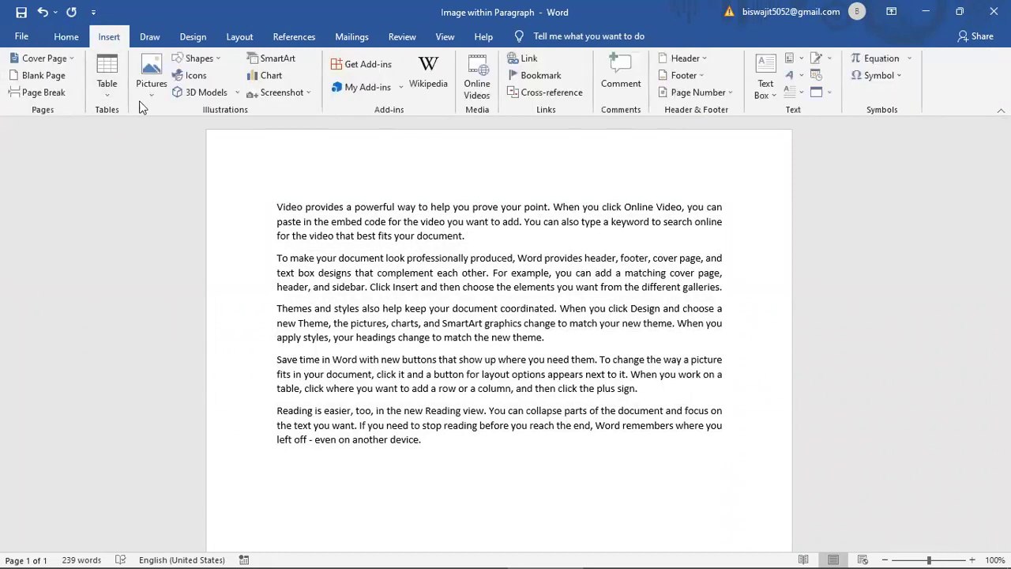
left_click(152, 93)
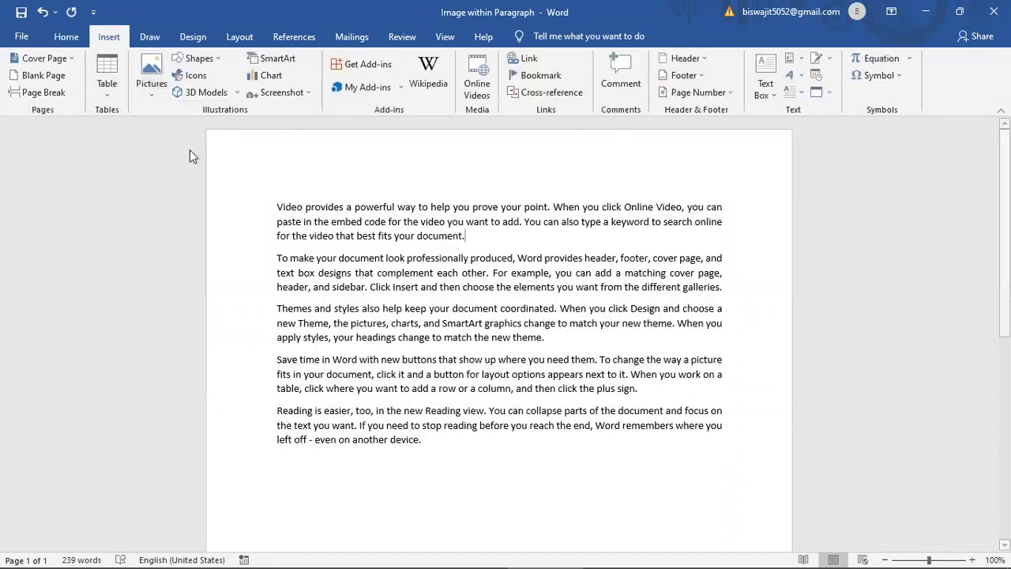
left_click(190, 145)
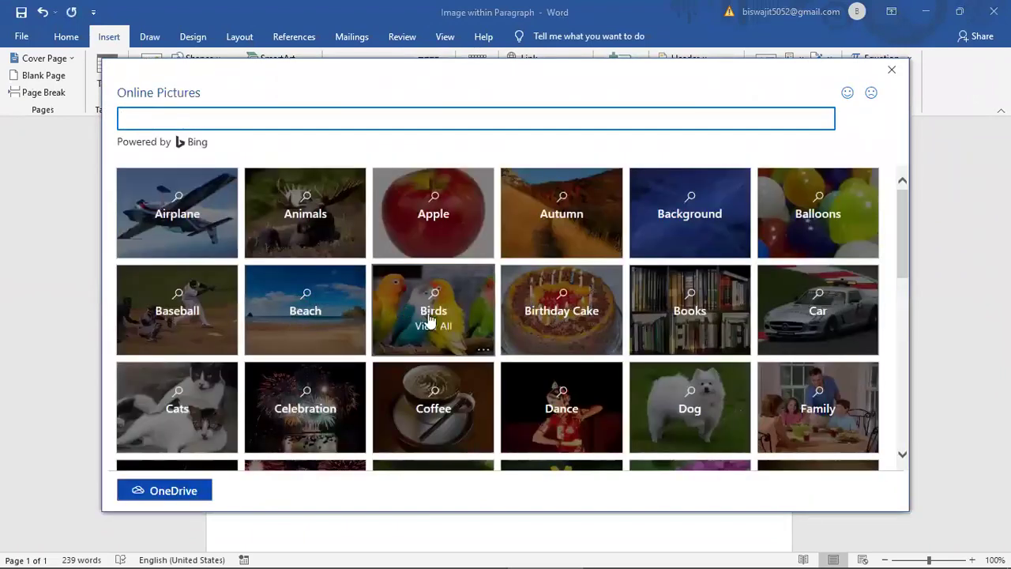
scroll(482, 349, "down", 3)
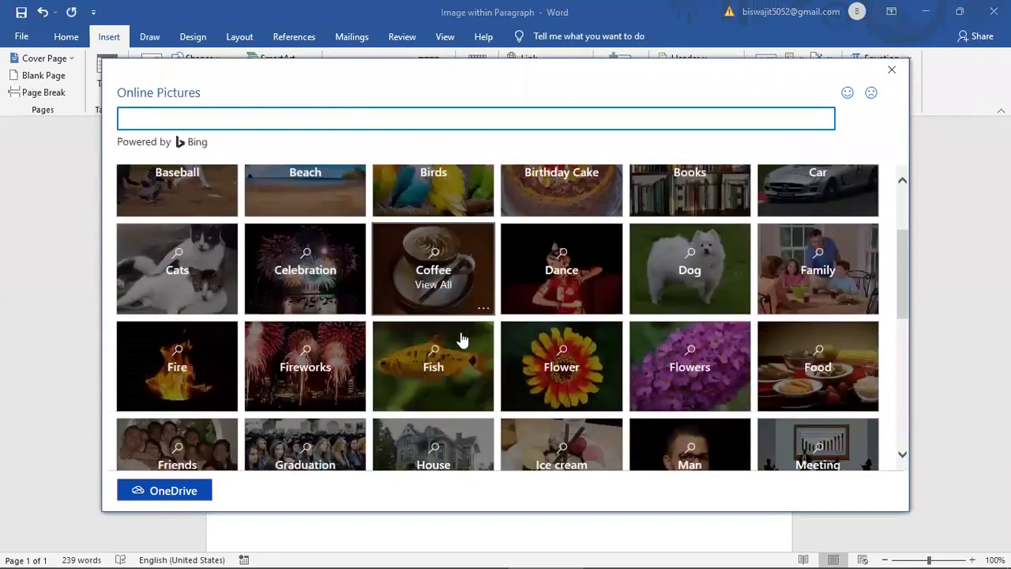
scroll(469, 343, "down", 3)
scroll(416, 324, "down", 2)
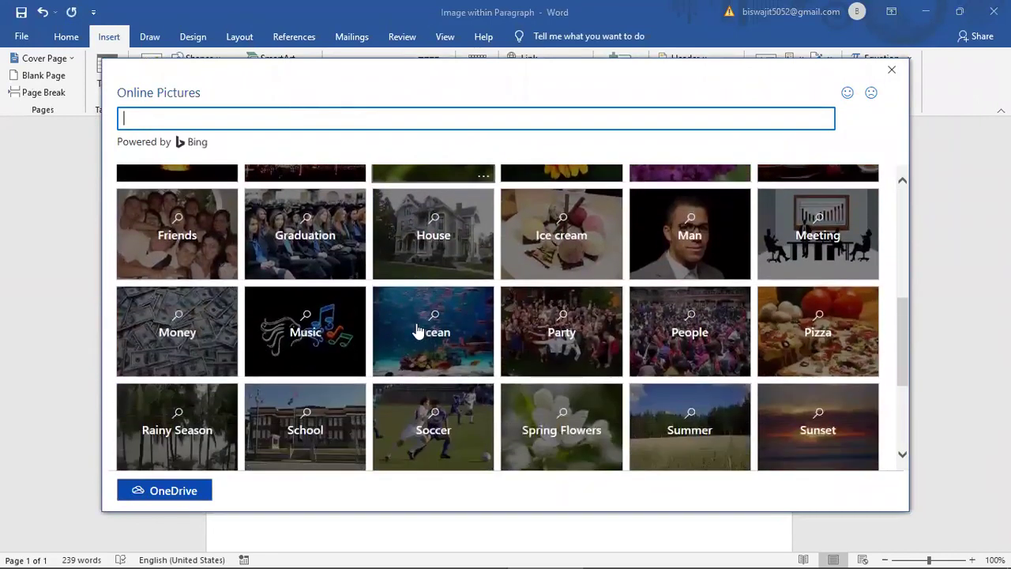
scroll(419, 330, "down", 2)
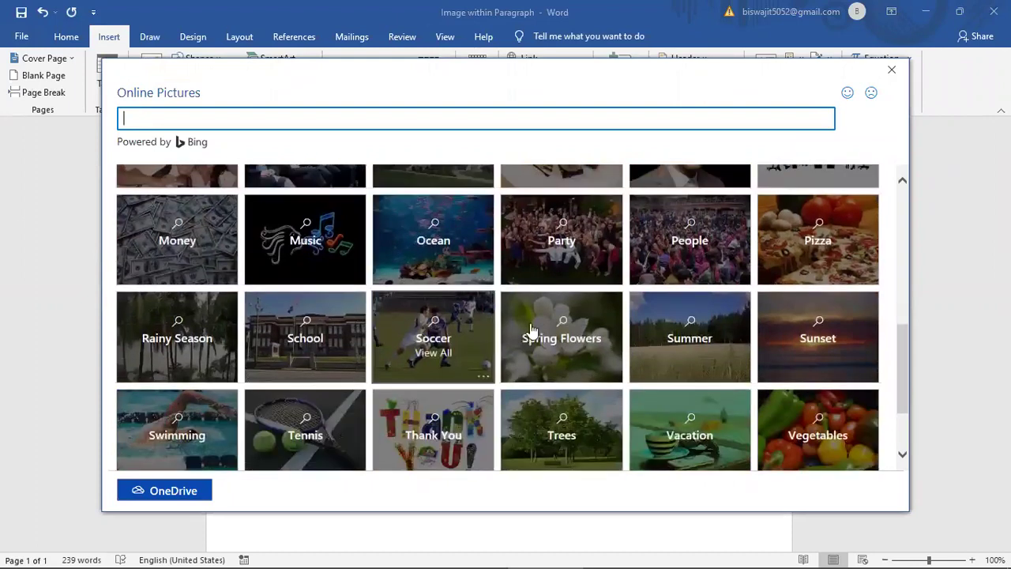
scroll(790, 331, "up", 3)
Pick a classroom photo from the Meeting category and insert it after the first paragraph.
left_click(819, 277)
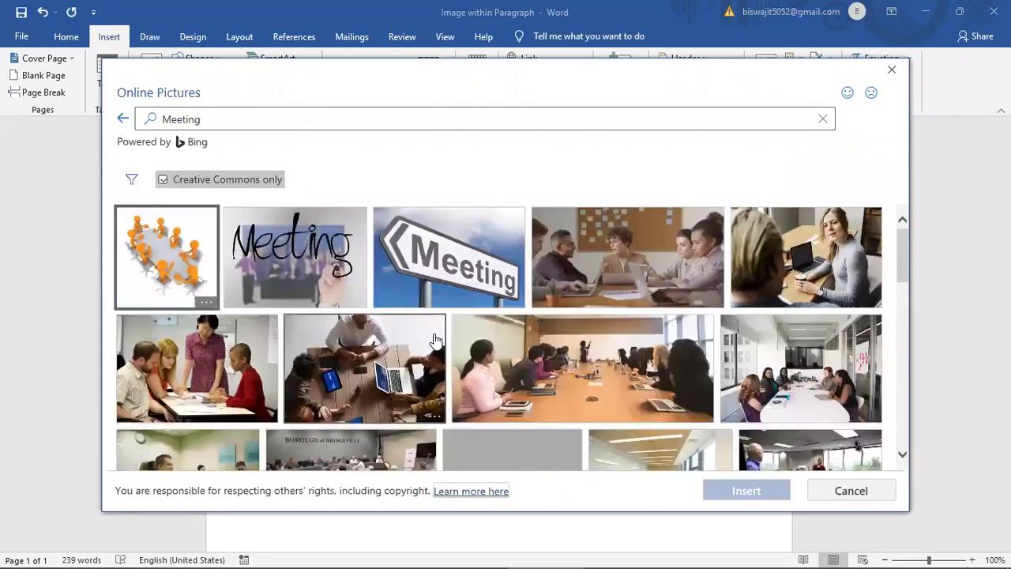
scroll(574, 356, "down", 2)
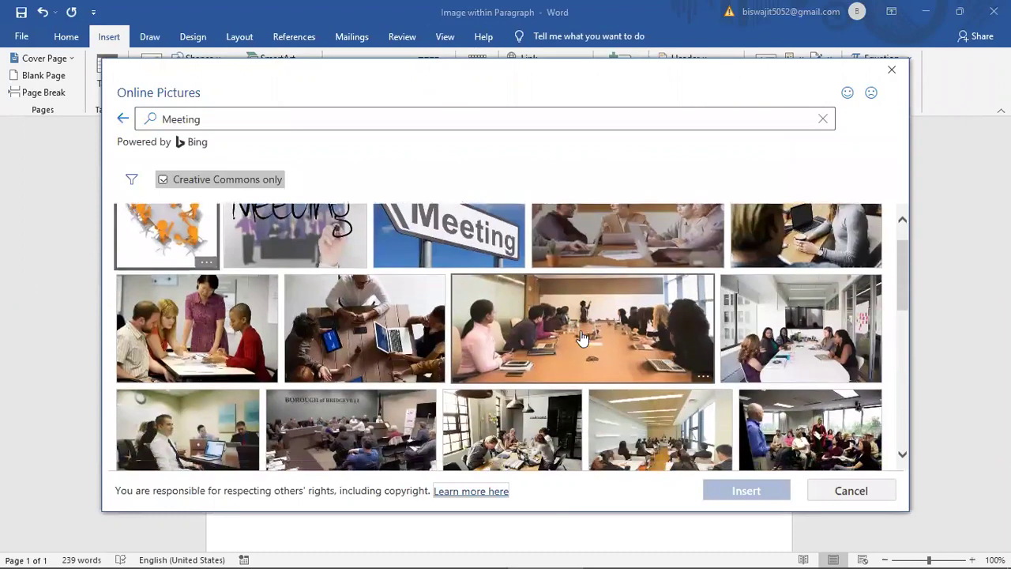
scroll(590, 322, "down", 1)
scroll(591, 322, "down", 1)
scroll(590, 322, "down", 1)
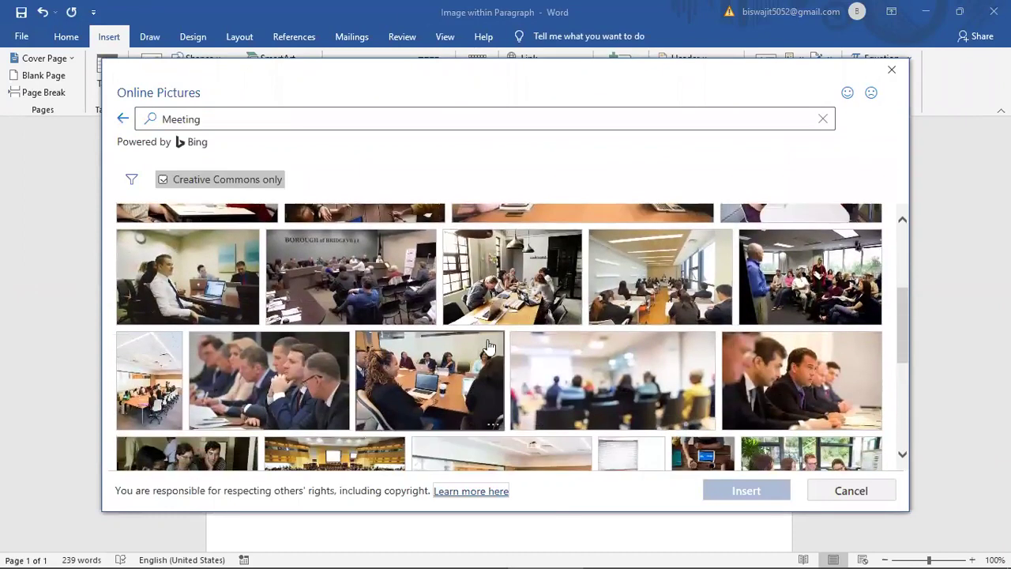
left_click(676, 275)
left_click(763, 495)
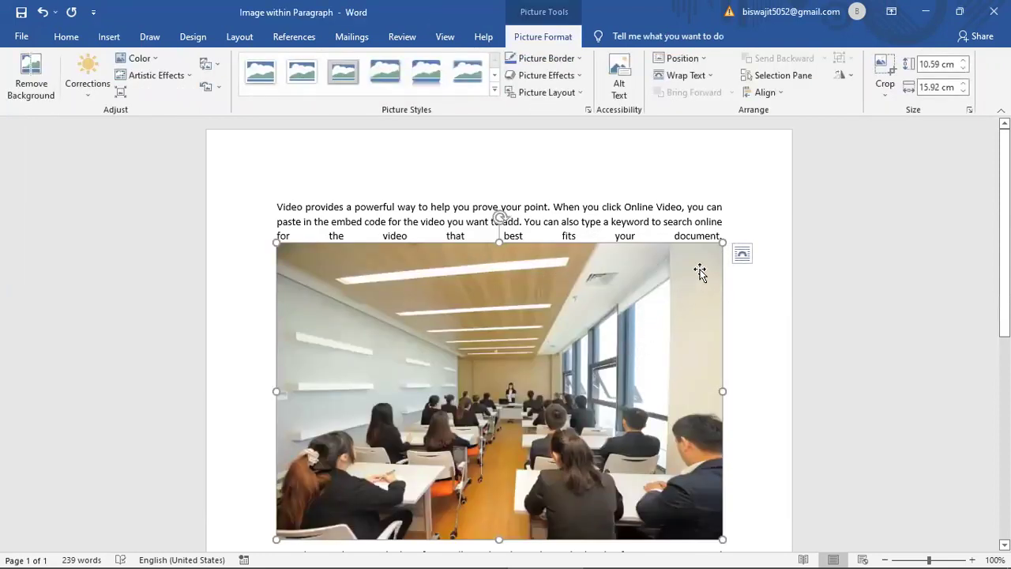
Position the classroom photo top left with text wrapping and shrink it to 3.07 × 4.61 cm.
left_click(703, 60)
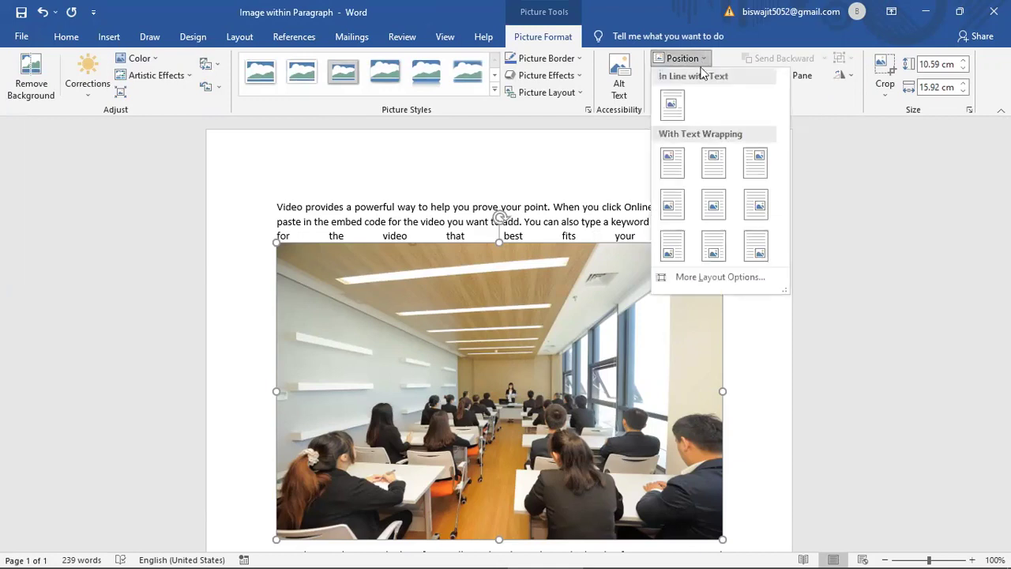
left_click(668, 159)
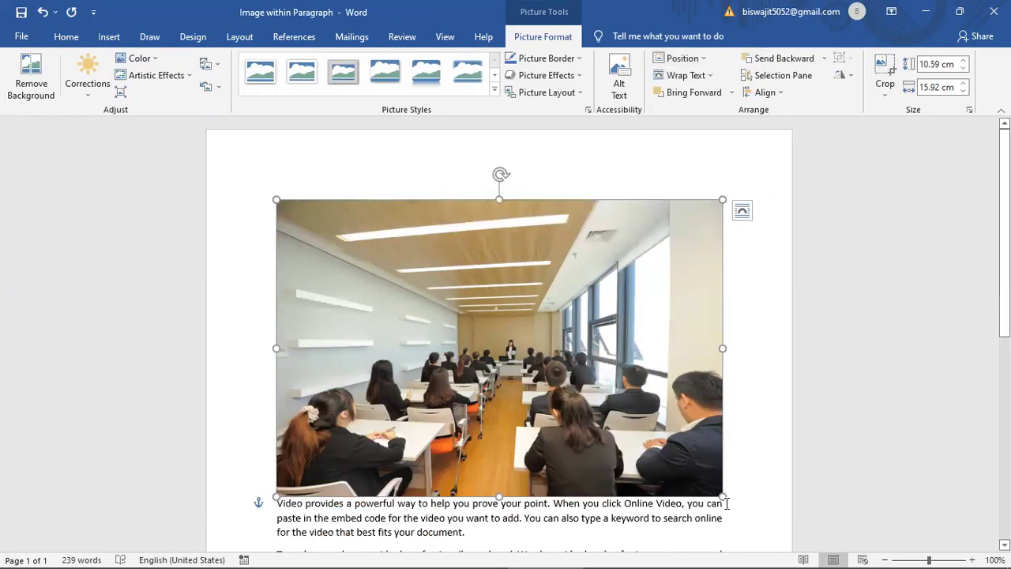
mouse_move(721, 498)
left_mouse_down()
mouse_move(307, 368)
mouse_move(273, 302)
left_mouse_up()
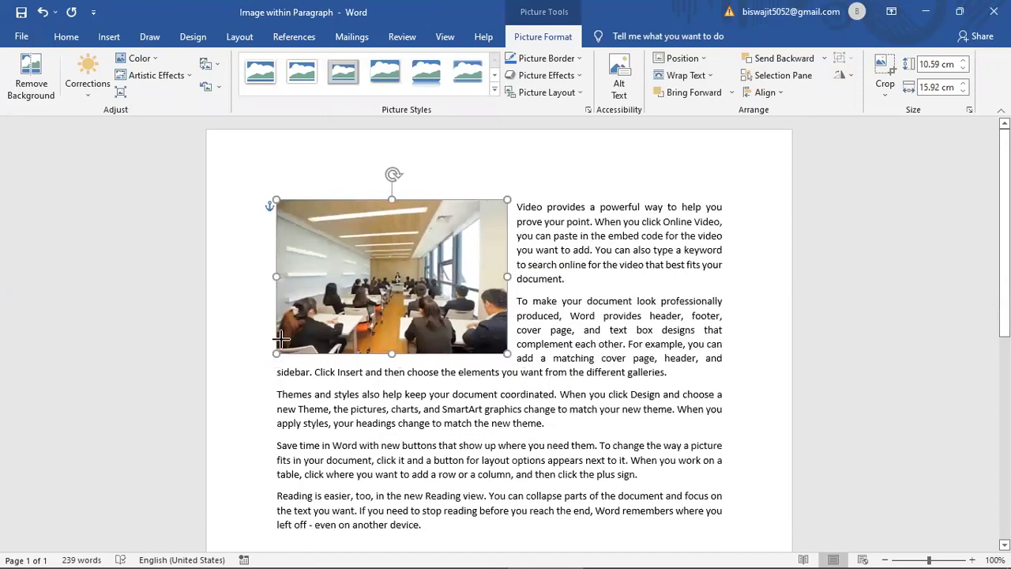
left_click_drag(273, 302, 366, 293)
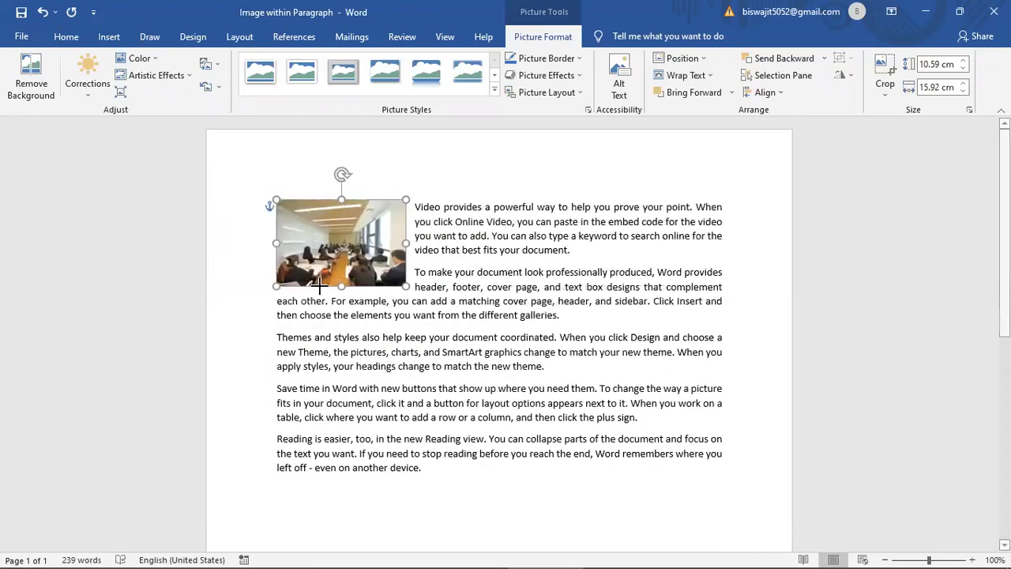
Set the photo's position to Top Right with Square text wrapping.
left_click(707, 60)
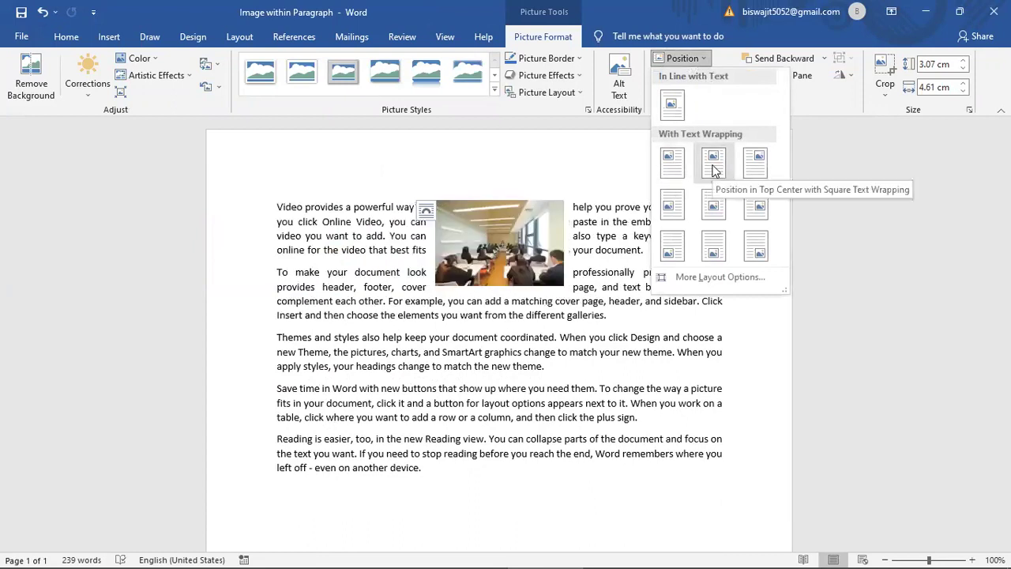
left_click(713, 163)
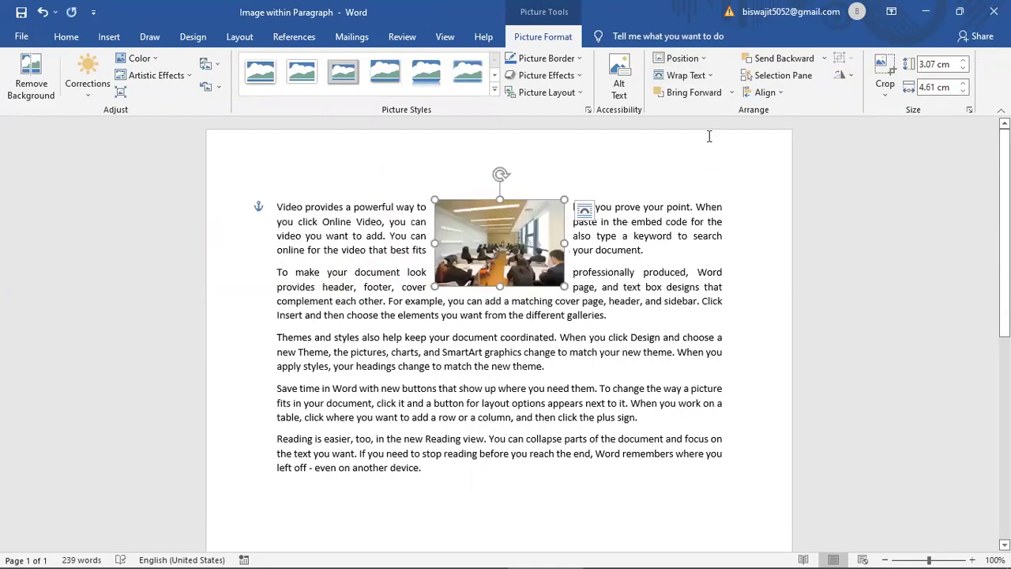
left_click(680, 58)
left_click(750, 166)
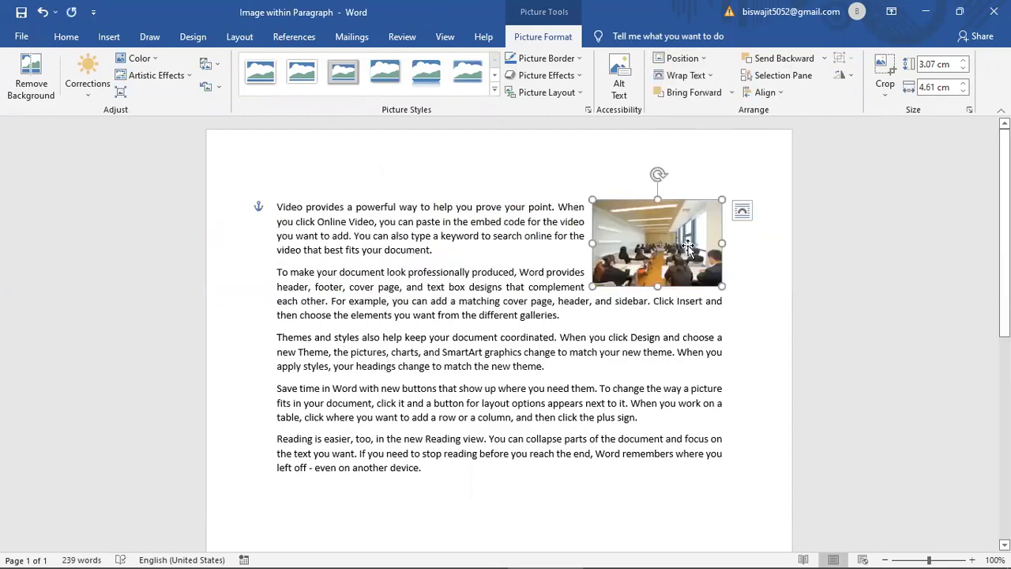
mouse_move(678, 229)
left_mouse_down()
mouse_move(684, 222)
mouse_move(632, 341)
mouse_move(687, 330)
mouse_move(679, 366)
mouse_move(688, 392)
mouse_move(401, 427)
mouse_move(489, 434)
left_mouse_up()
Resize the photo to 4.76 × 6.77 cm and settle it top right beside the first two paragraphs.
left_click_drag(381, 391, 383, 344)
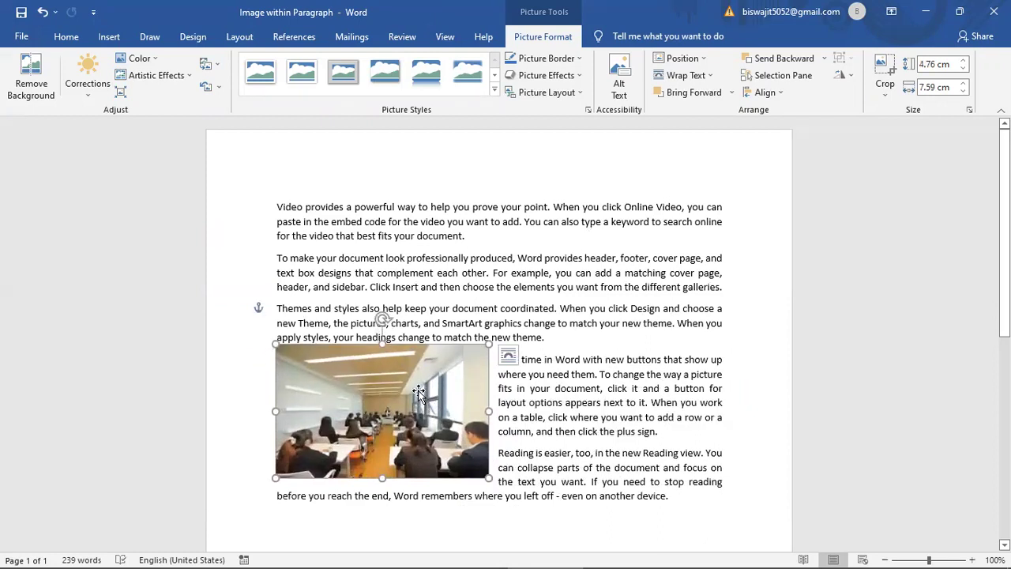
mouse_move(417, 391)
left_mouse_down()
mouse_move(420, 340)
mouse_move(419, 350)
left_mouse_up()
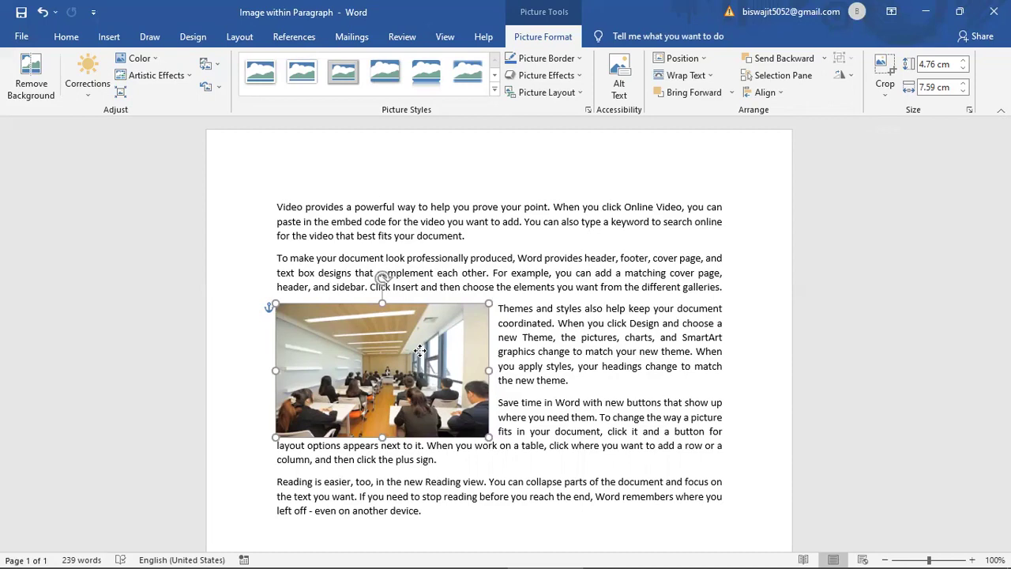
left_click_drag(420, 350, 654, 273)
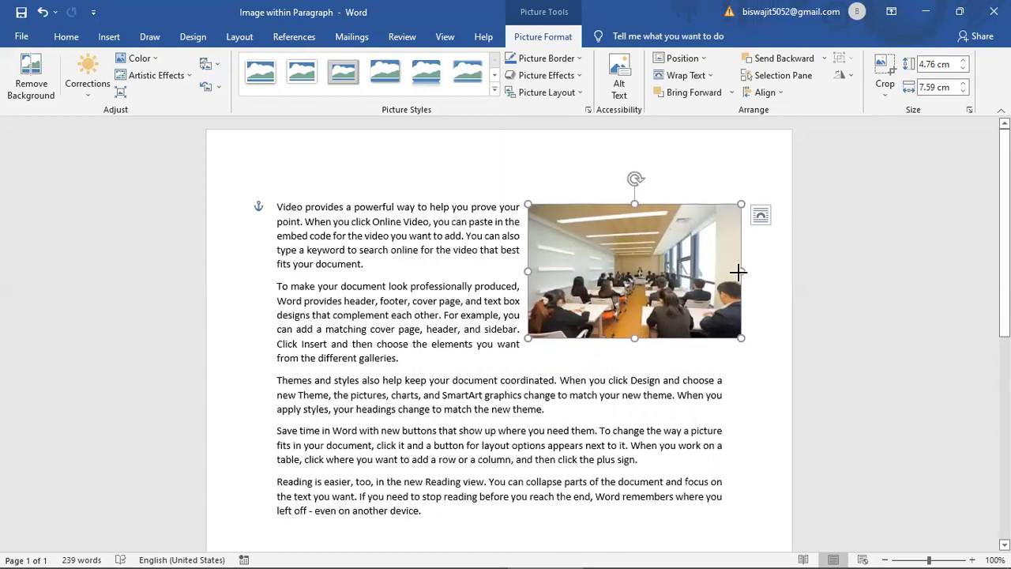
left_click_drag(740, 271, 718, 271)
mouse_move(648, 275)
left_mouse_down()
mouse_move(552, 440)
mouse_move(604, 292)
mouse_move(650, 273)
left_mouse_up()
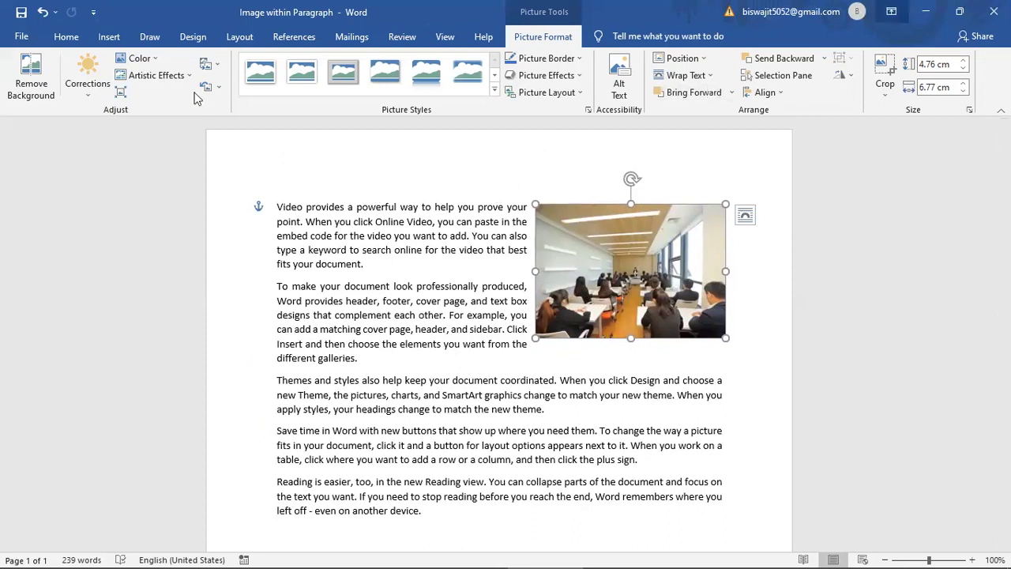
left_click(136, 59)
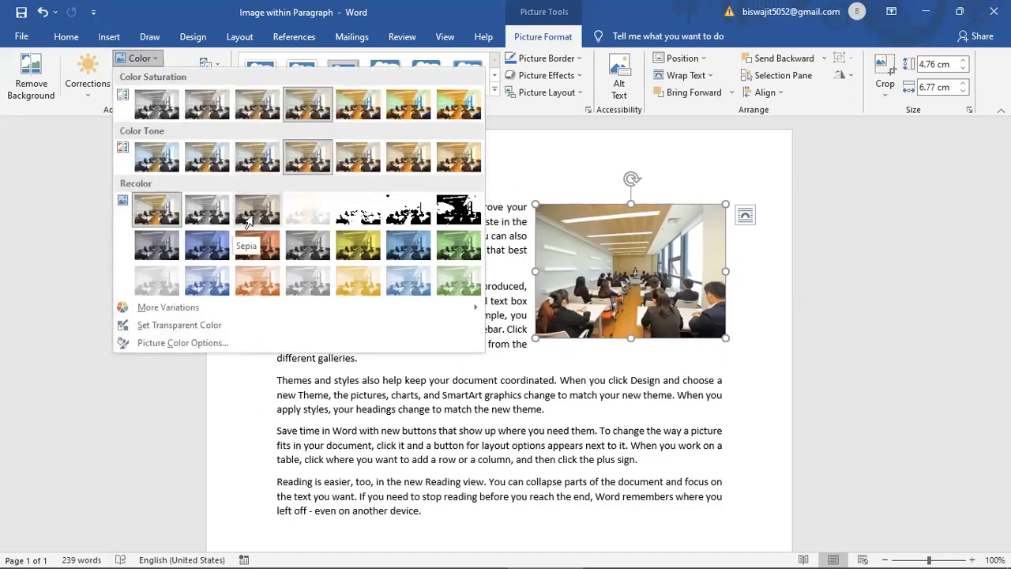
key("Escape")
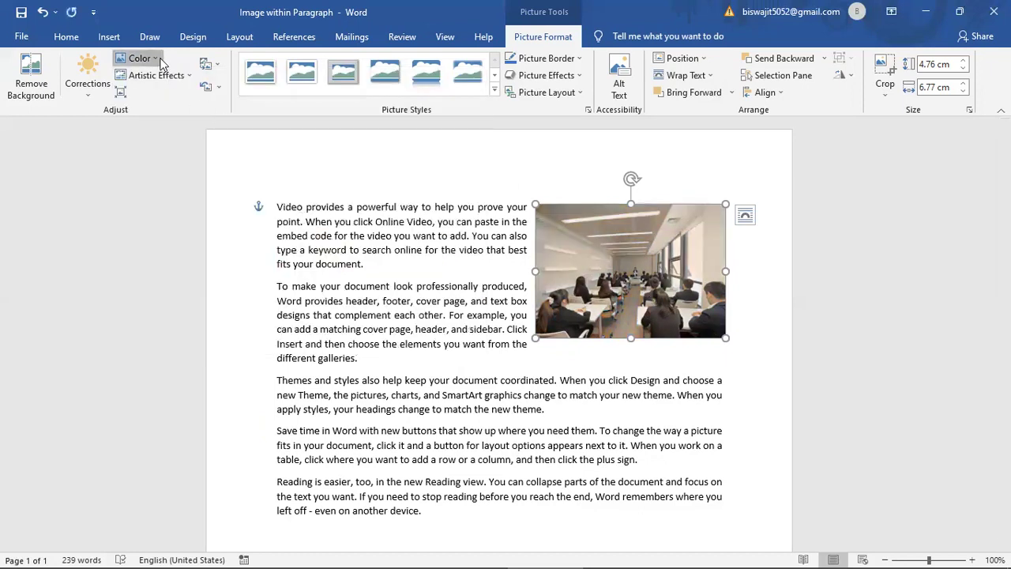
left_click(158, 61)
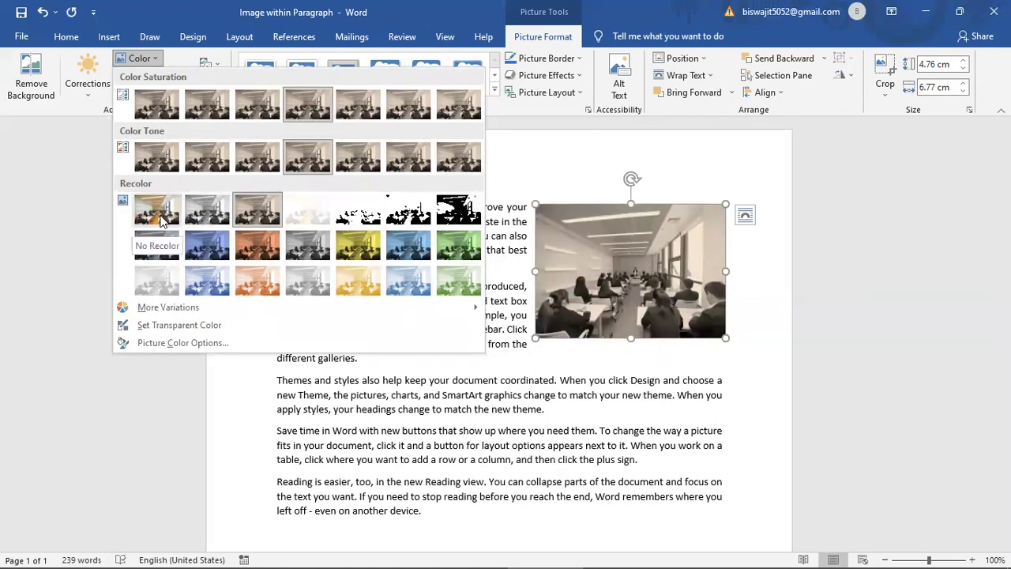
left_click(156, 212)
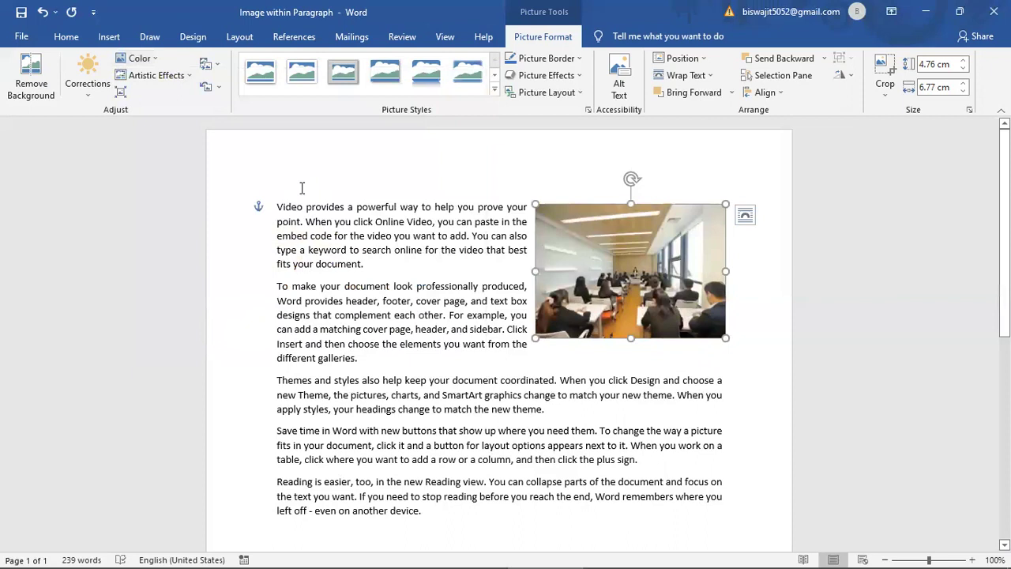
left_click(189, 76)
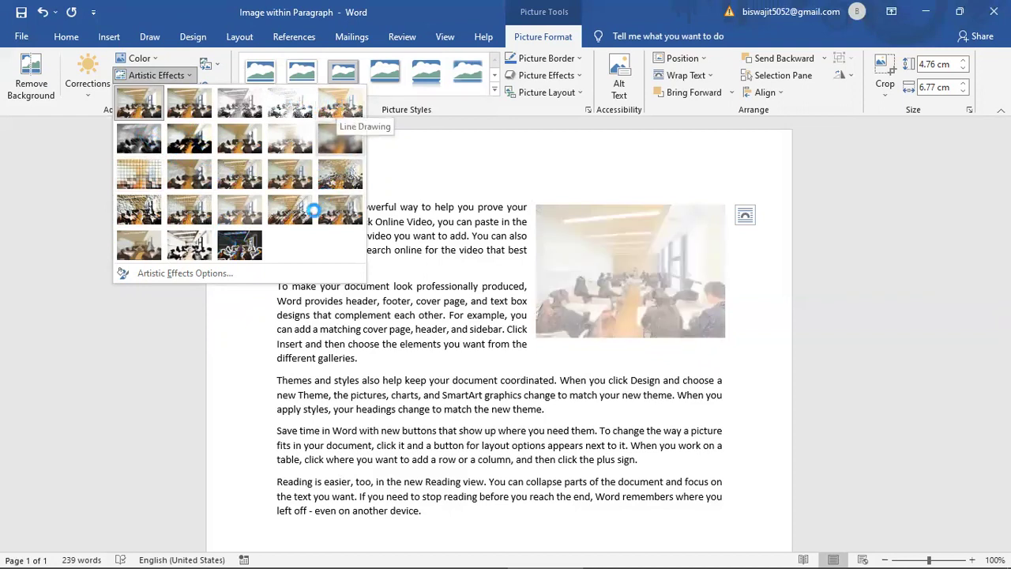
Close Artistic Effects with no effect applied and click back into the document text.
left_click(483, 169)
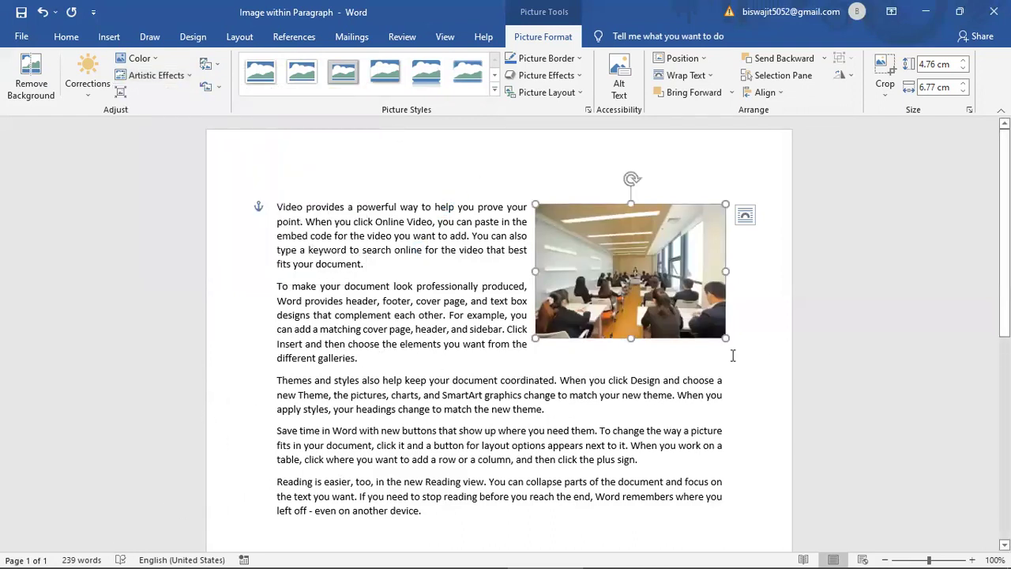
left_click(762, 340)
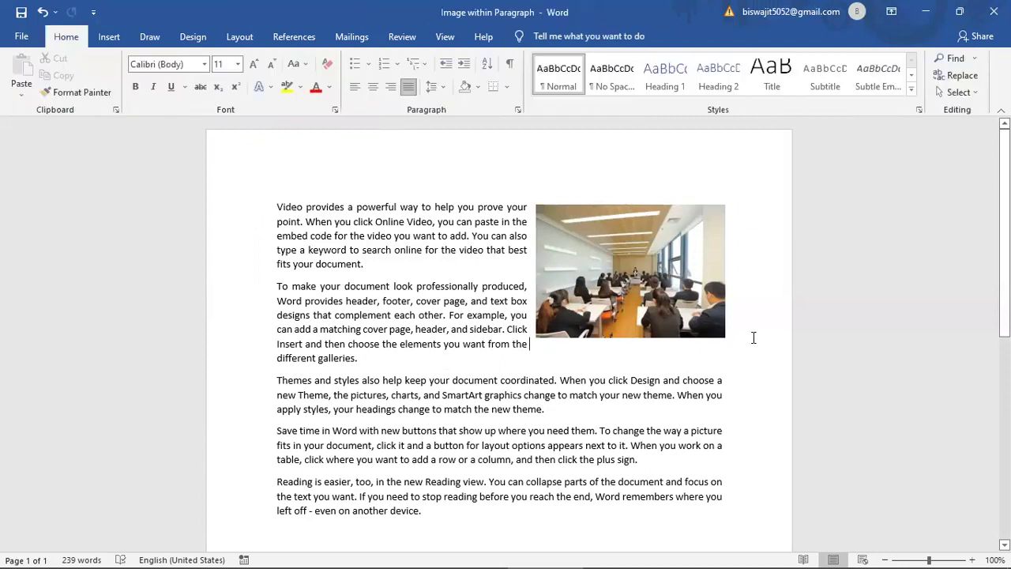